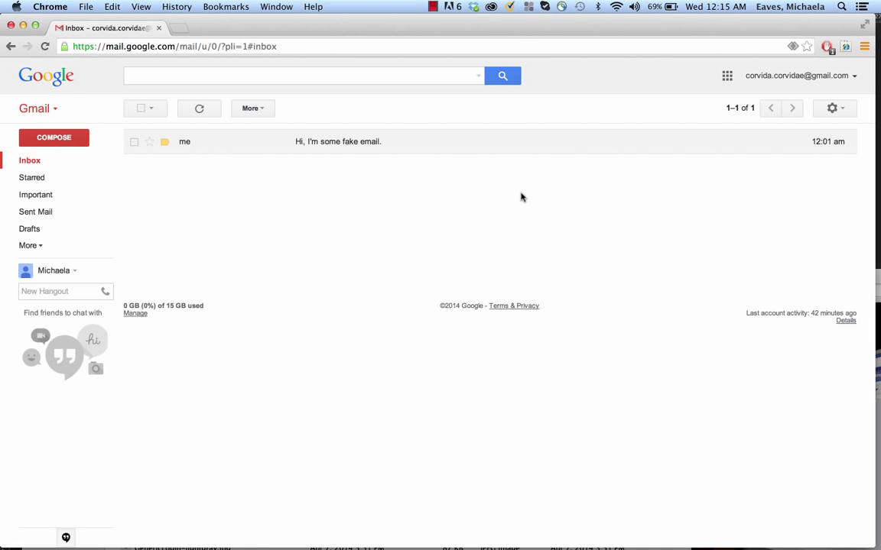
# From the Google apps grid, go to Drive and create a new Form.
pyautogui.click(726, 80)
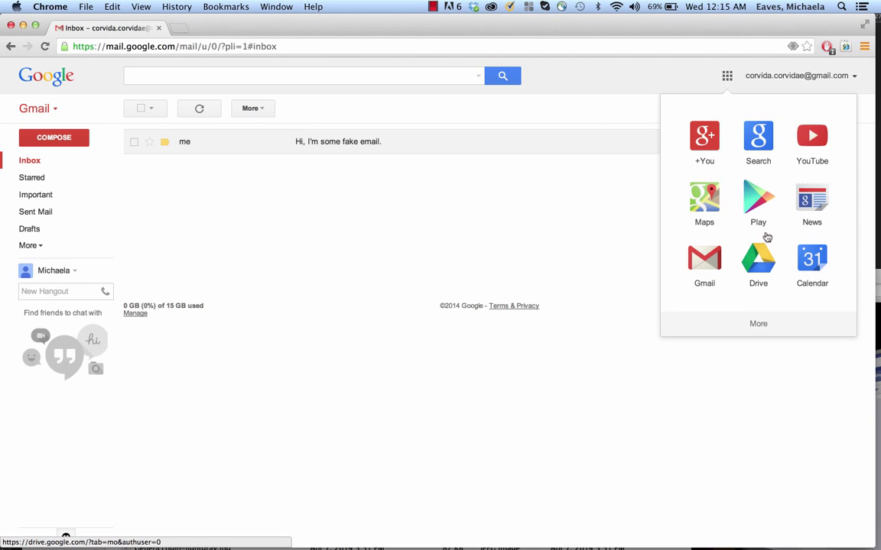
pyautogui.click(760, 264)
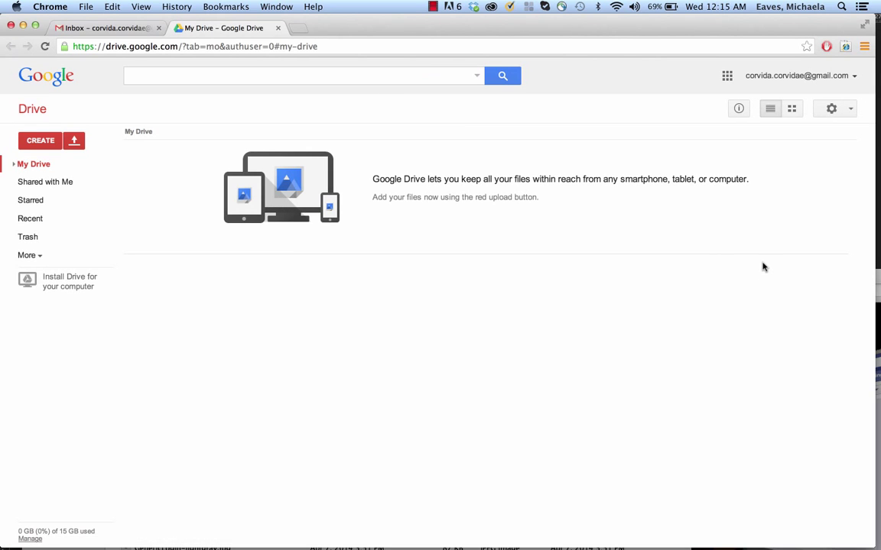
pyautogui.click(48, 142)
pyautogui.click(60, 283)
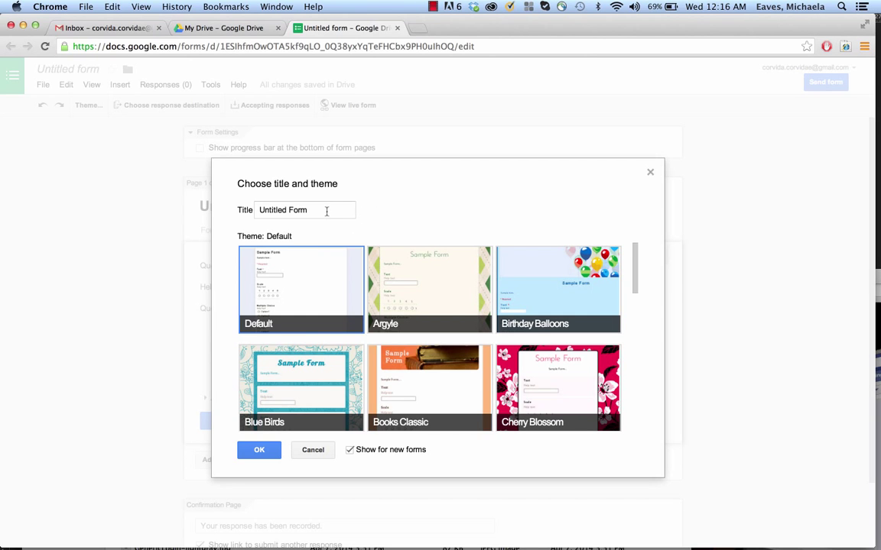
# Apply the Notepaper theme and title the form 'Expenses'.
pyautogui.scroll(-10, 447, 305)
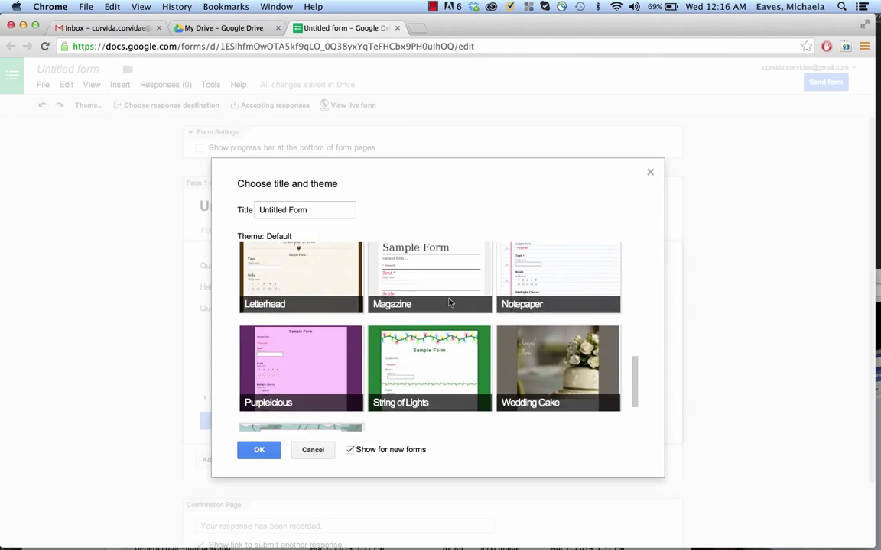
pyautogui.scroll(3, 448, 305)
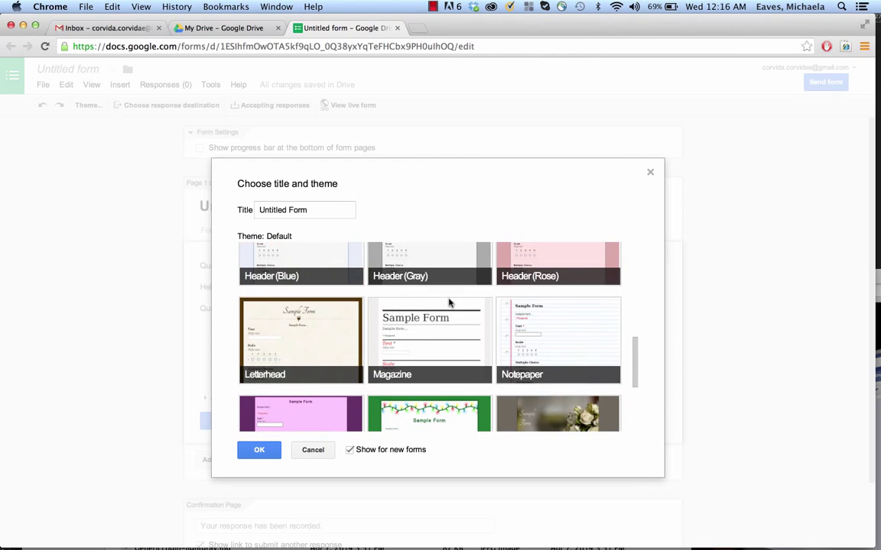
pyautogui.click(566, 340)
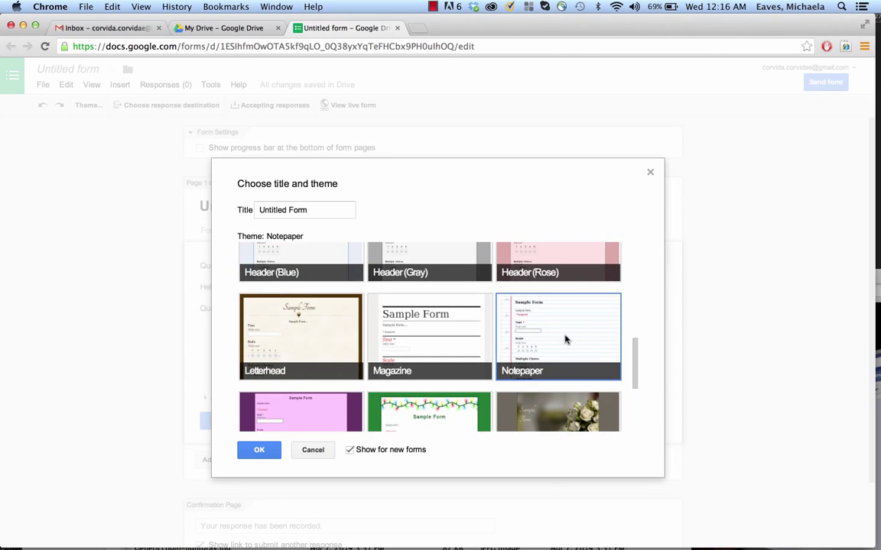
pyautogui.scroll(5, 564, 324)
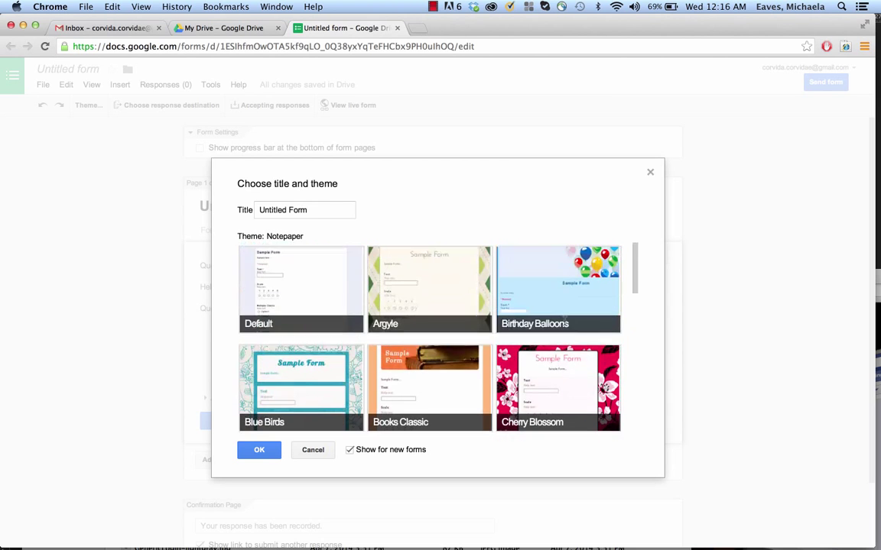
pyautogui.moveTo(314, 210); pyautogui.dragTo(243, 212)
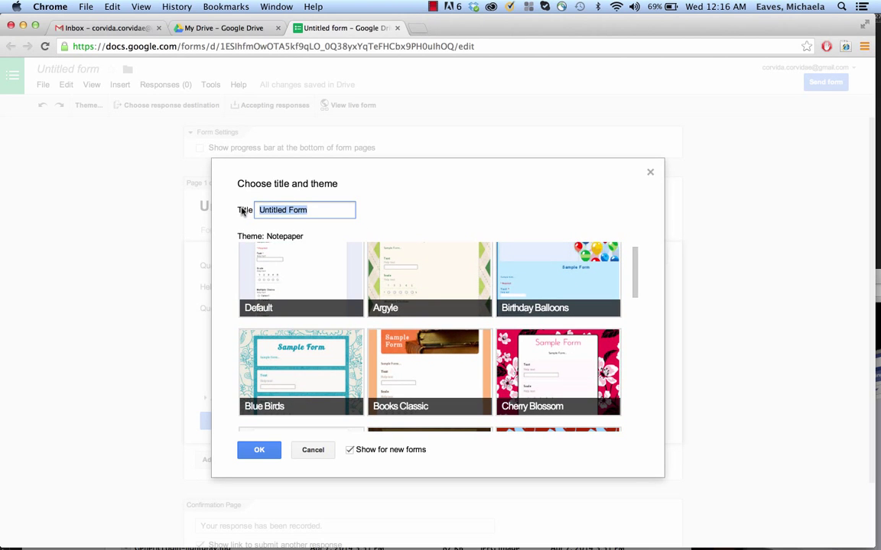
pyautogui.write('E')
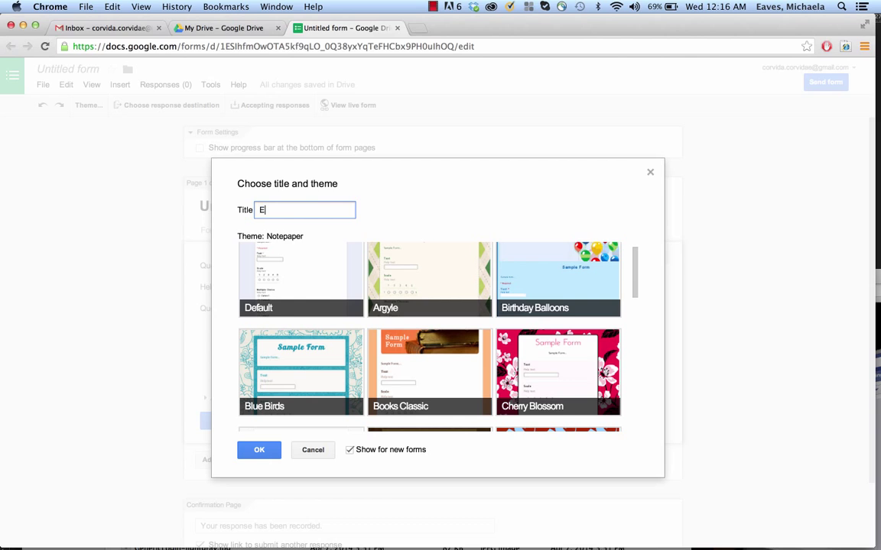
pyautogui.write('xpenses')
pyautogui.click(260, 451)
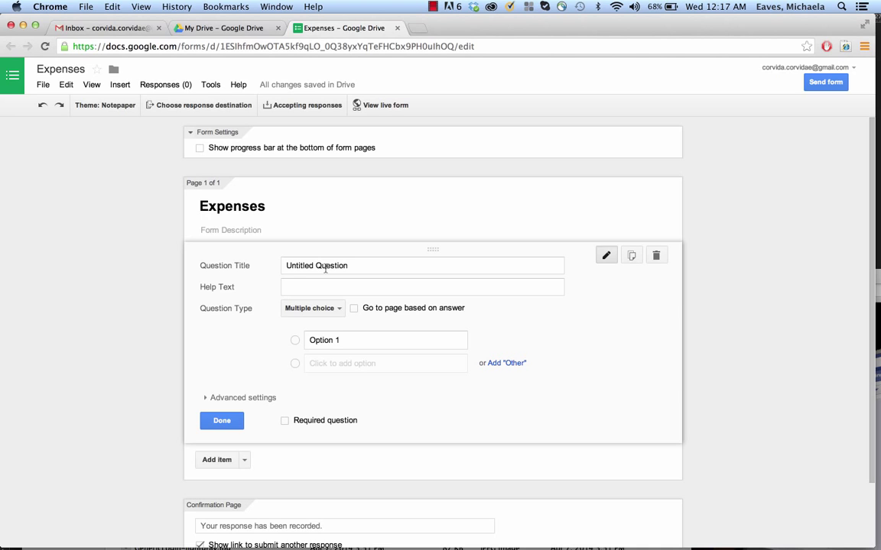
# Rename the first question to 'Amount' and make it a Text question.
pyautogui.click(325, 267)
pyautogui.moveTo(347, 265); pyautogui.dragTo(215, 265)
pyautogui.write('Amount')
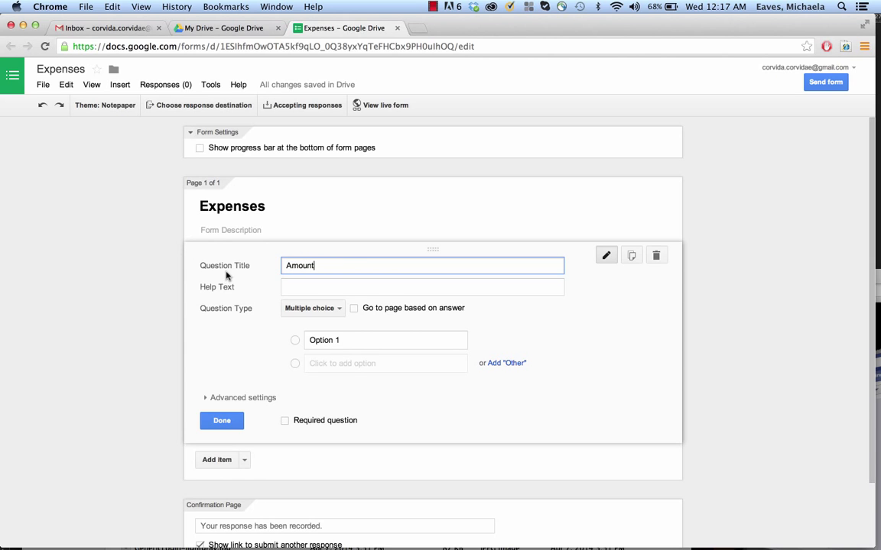
pyautogui.click(328, 310)
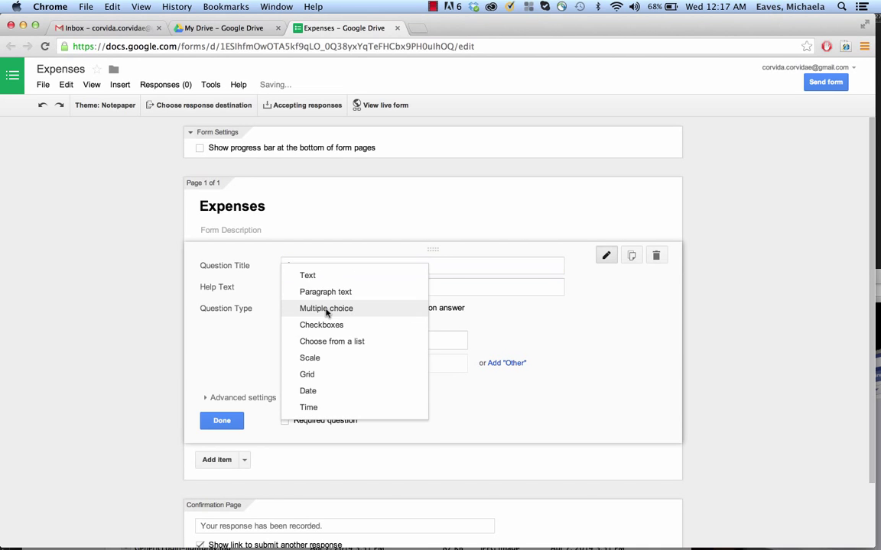
pyautogui.click(315, 278)
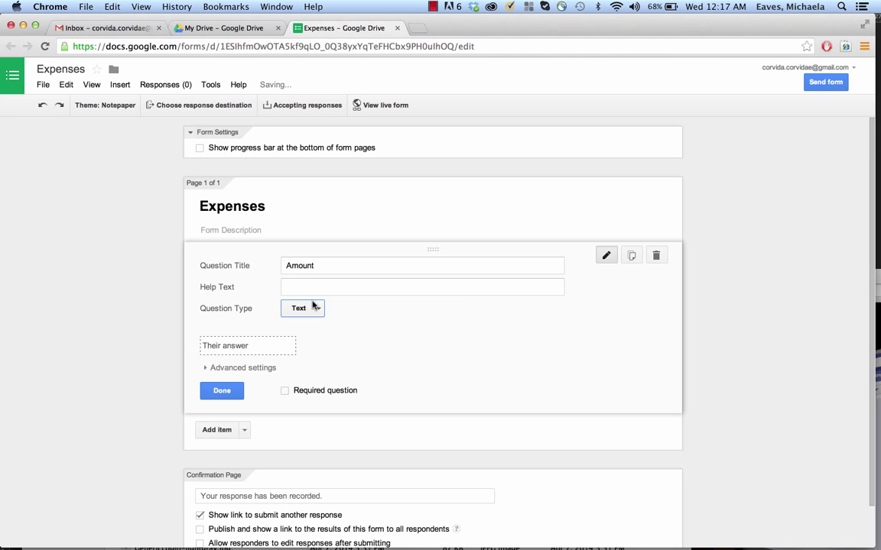
# Turn on data validation for Amount, then add a new question below it.
pyautogui.click(243, 368)
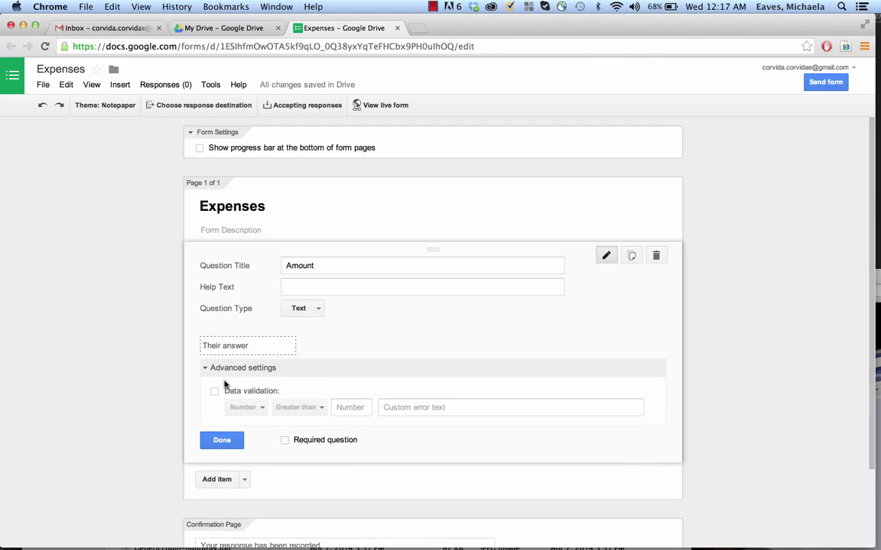
pyautogui.click(215, 393)
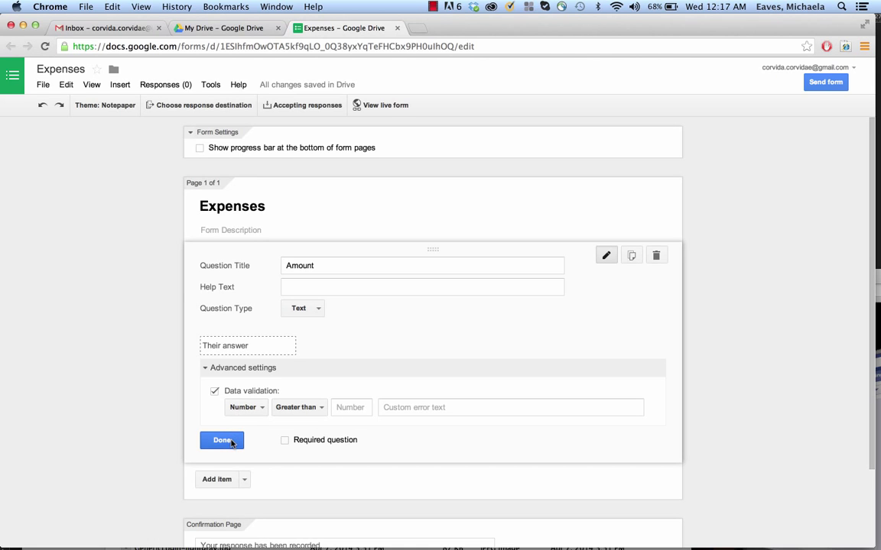
pyautogui.click(222, 441)
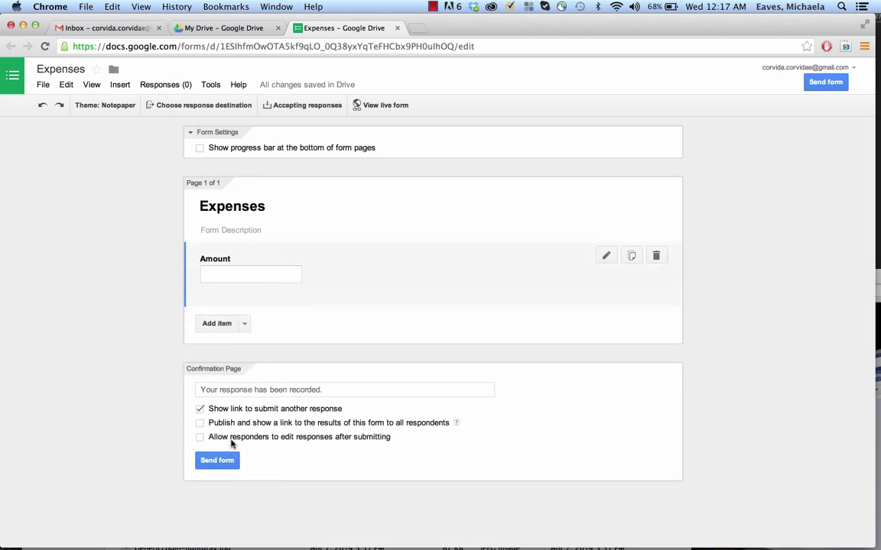
pyautogui.click(217, 311)
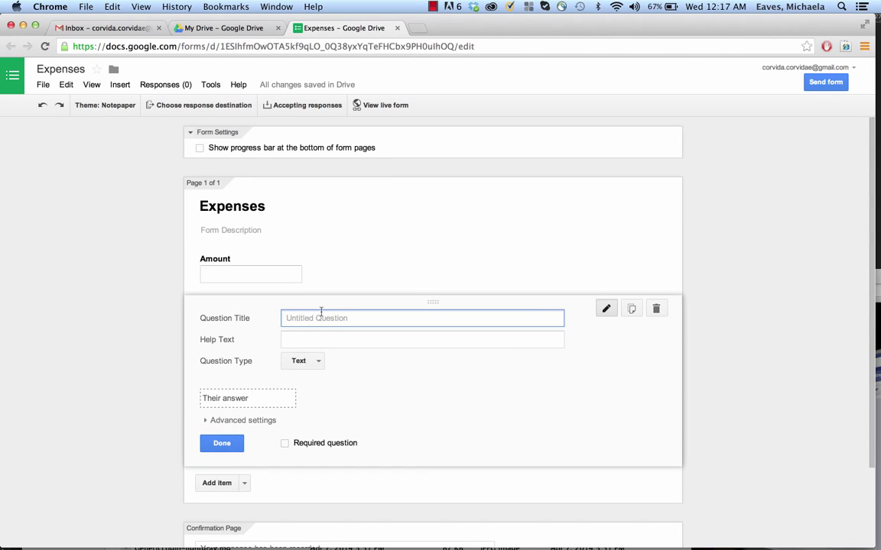
# Title the new question 'Categories' and make it a Choose from a list question.
pyautogui.write('Categories')
pyautogui.click(304, 362)
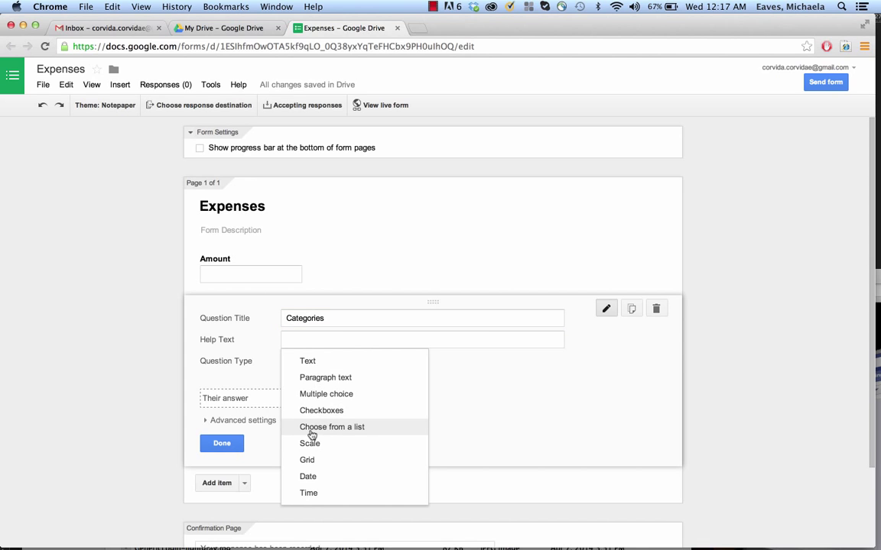
pyautogui.click(311, 428)
# Enter the options Art -- Supplies, Art -- Travel, Art -- Food and Art -- Entertainment.
pyautogui.click(319, 392)
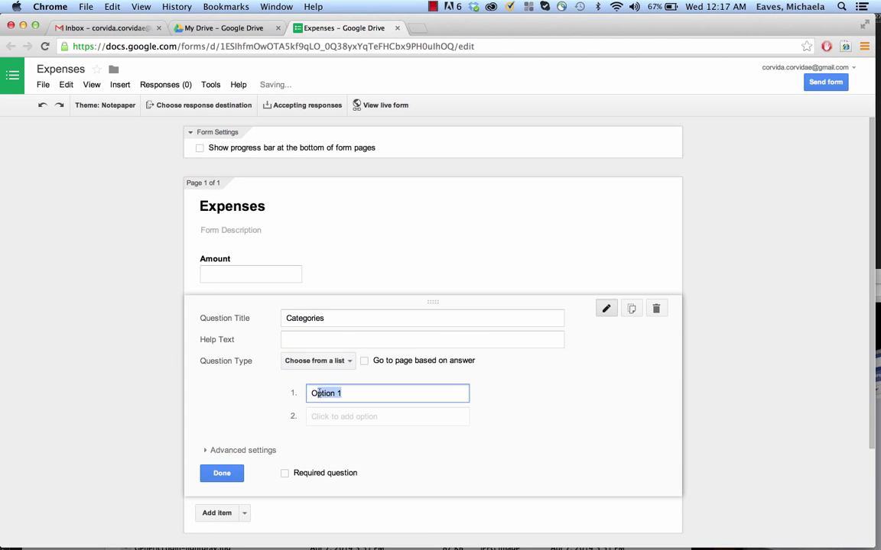
pyautogui.write('Art -- Sup')
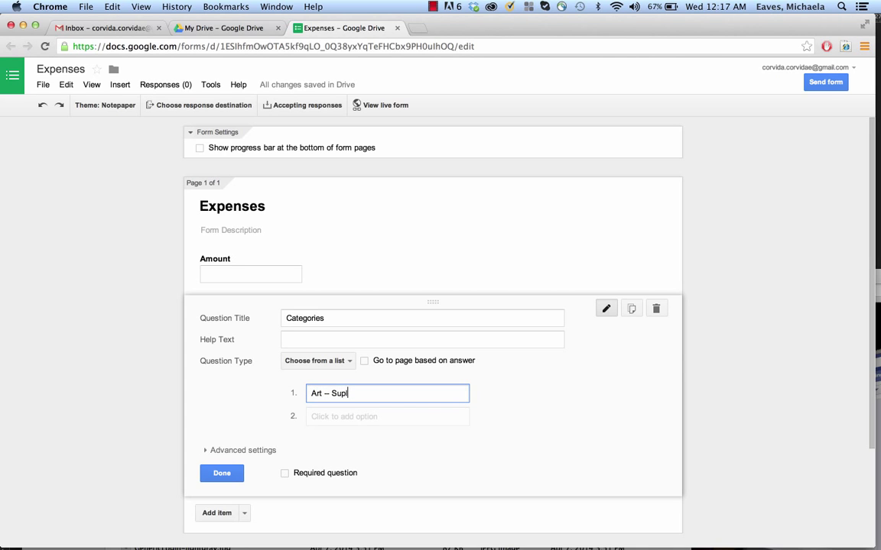
pyautogui.write('plies')
pyautogui.click(315, 417)
pyautogui.write('Art -- Travel')
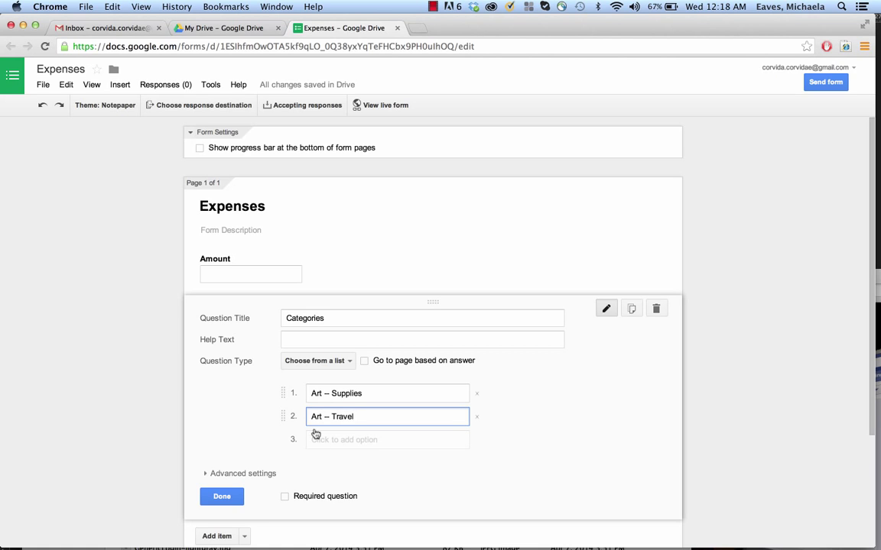
pyautogui.click(315, 434)
pyautogui.write('Art')
pyautogui.press('BackSpace')
pyautogui.press('BackSpace')
pyautogui.press('BackSpace')
pyautogui.write('rt – Food')
pyautogui.click(325, 464)
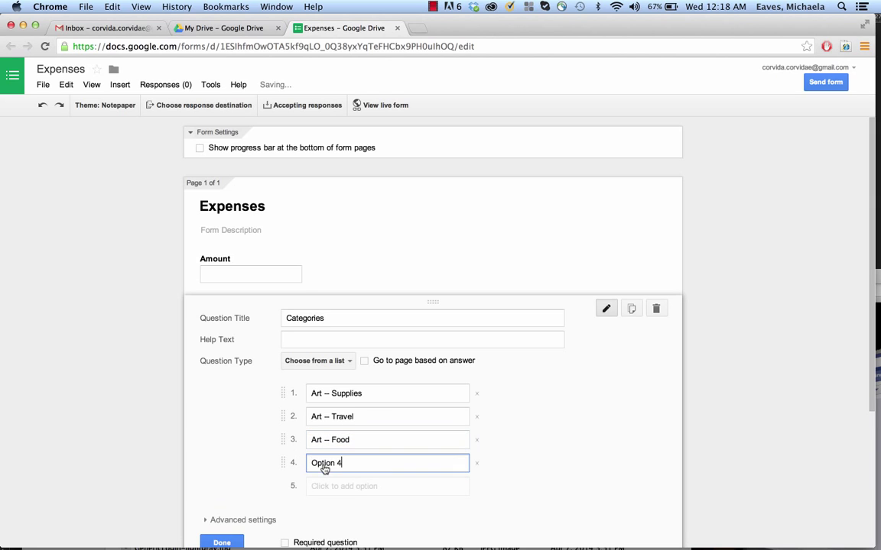
pyautogui.moveTo(342, 464); pyautogui.dragTo(305, 464)
pyautogui.write('Art – Entertainment')
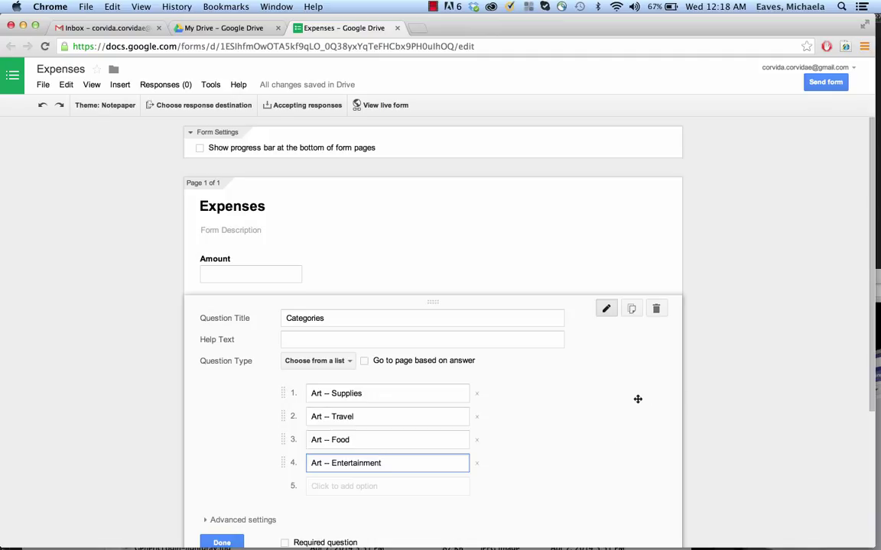
# Mark the Categories question as required and finish editing it.
pyautogui.scroll(-3, 638, 399)
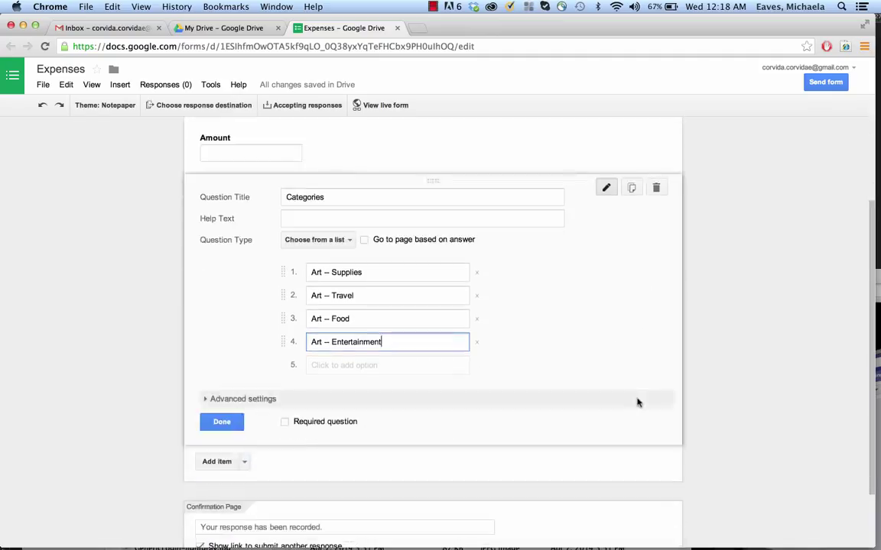
pyautogui.click(286, 426)
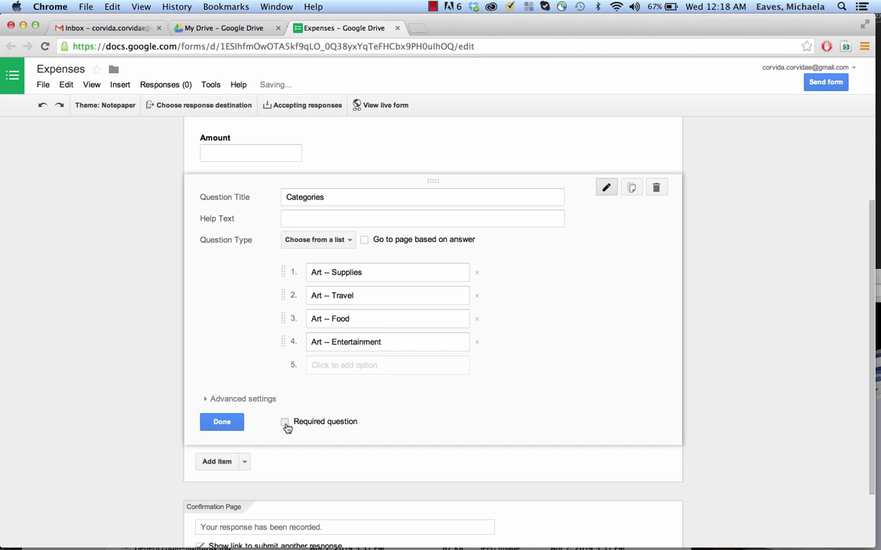
pyautogui.click(221, 423)
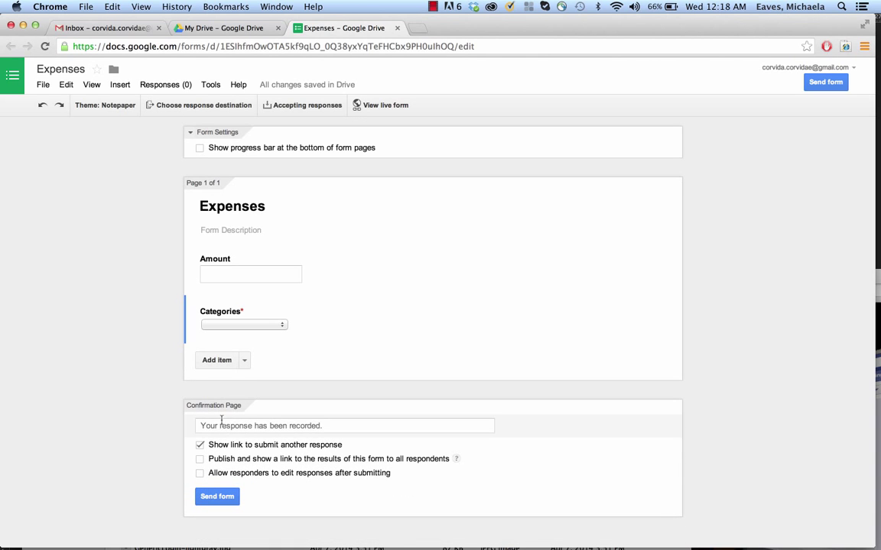
# Reopen the Amount question and tick Required question.
pyautogui.click(387, 266)
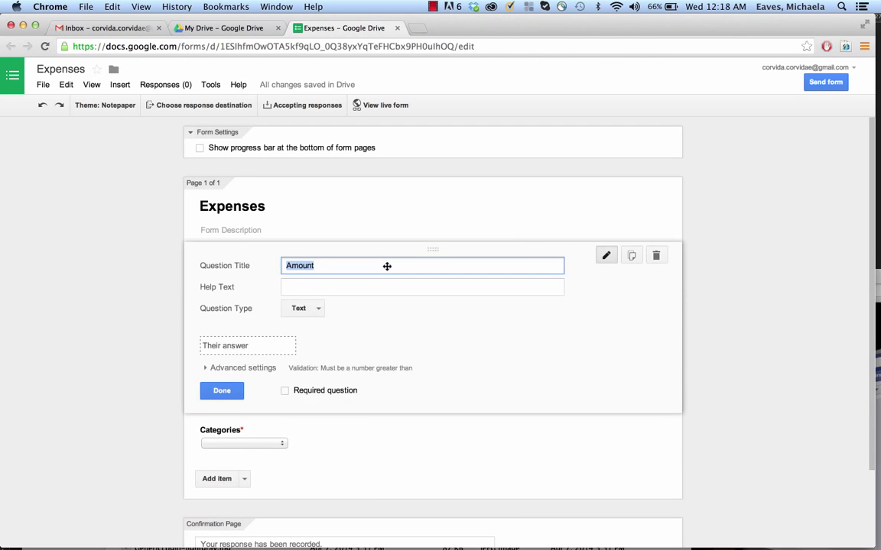
pyautogui.click(285, 391)
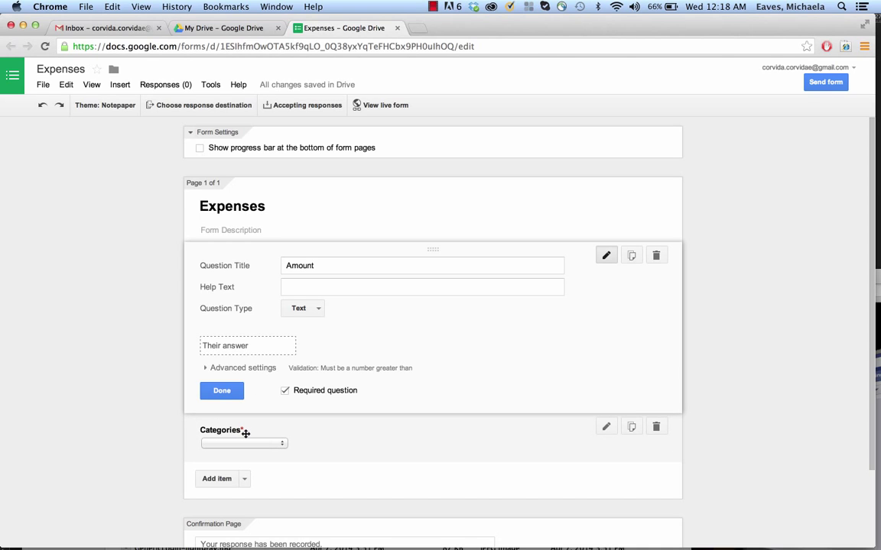
# Add a 'Comments' question below Categories with the Paragraph text type.
pyautogui.click(227, 480)
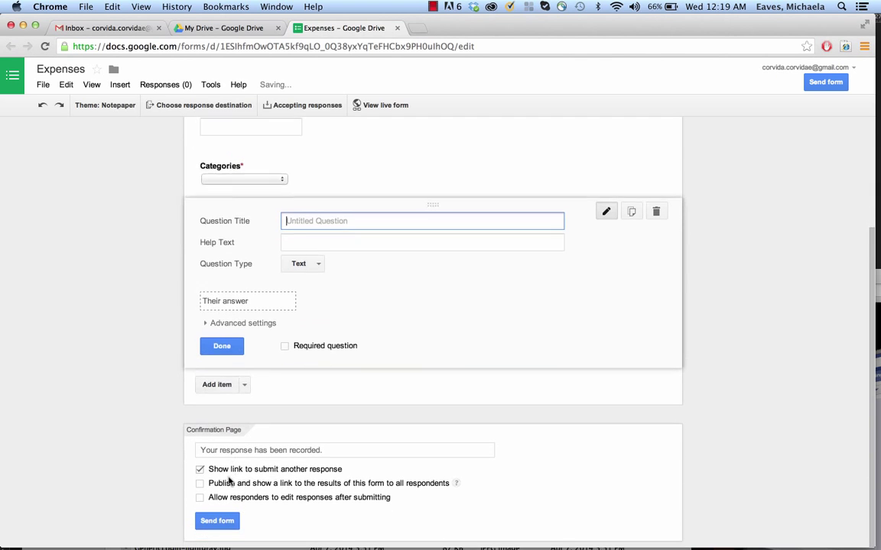
pyautogui.write('Comments')
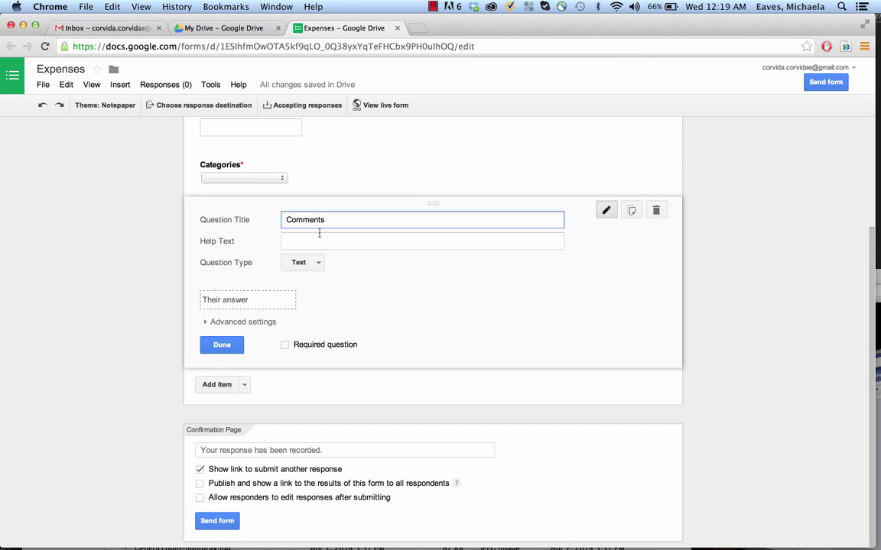
pyautogui.click(301, 263)
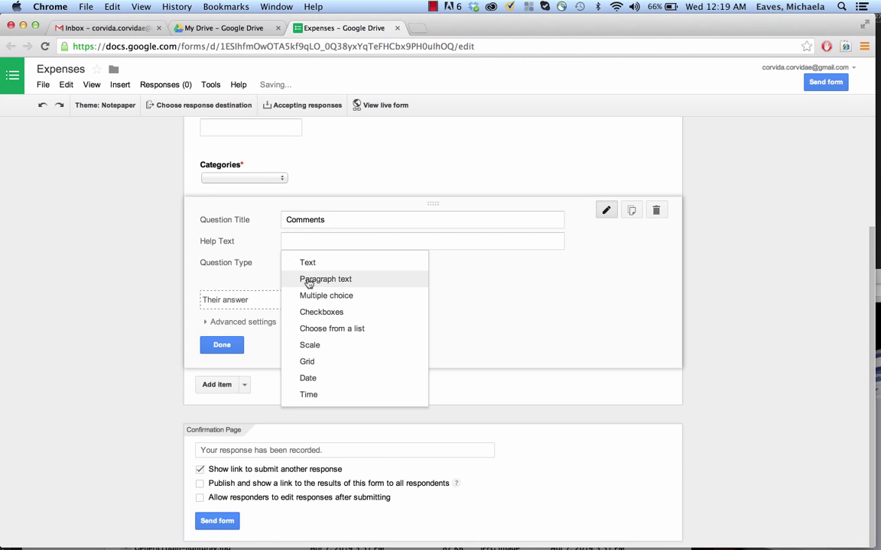
pyautogui.click(307, 279)
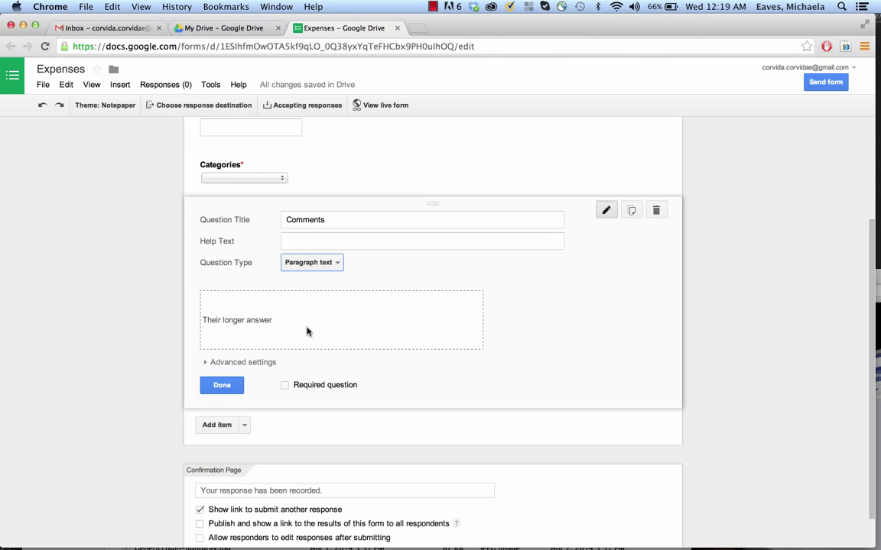
pyautogui.click(222, 385)
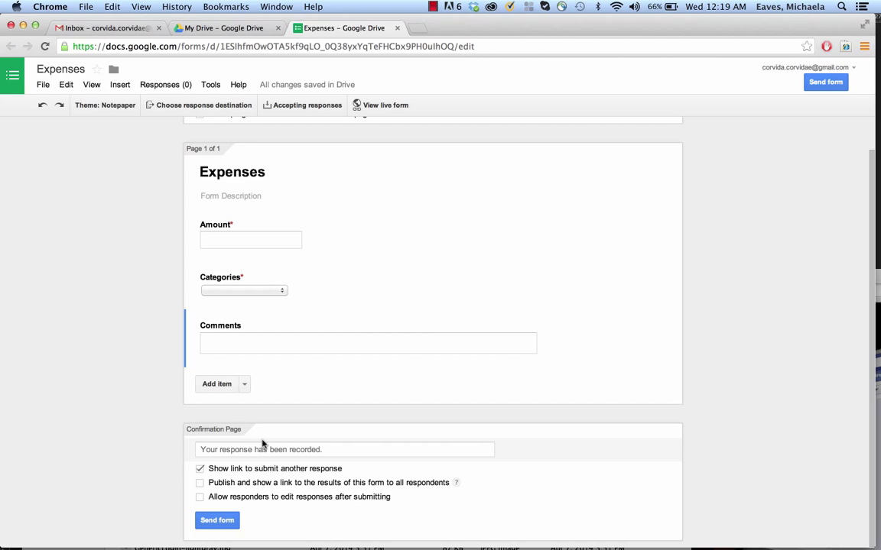
# Replace the confirmation page message with 'Win!'.
pyautogui.click(336, 452)
pyautogui.write('Win!')
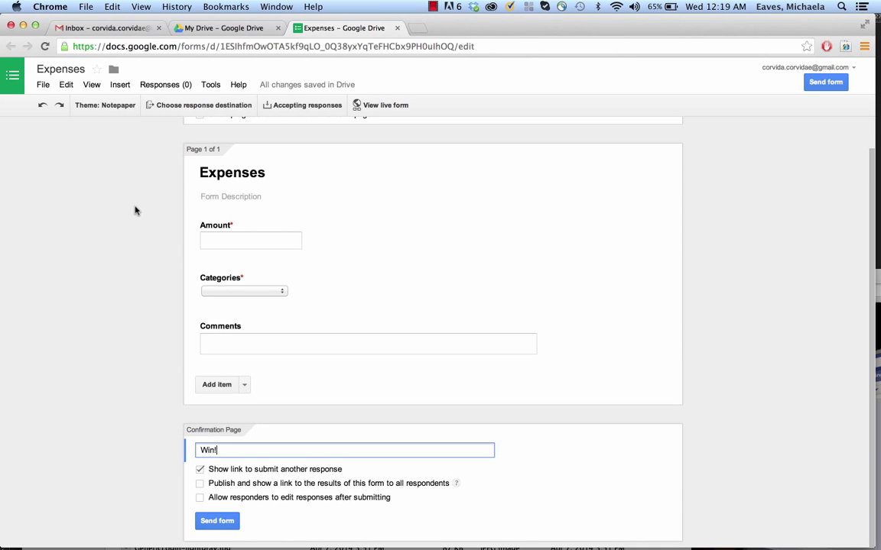
# Link responses to a new spreadsheet named 'Expenses', without always creating a new spreadsheet.
pyautogui.click(201, 106)
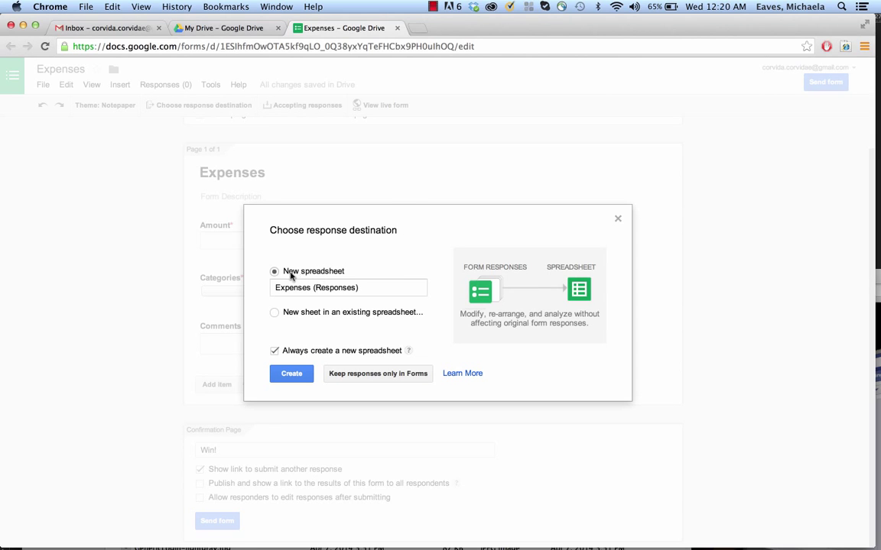
pyautogui.moveTo(373, 286); pyautogui.dragTo(313, 289)
pyautogui.press('BackSpace')
pyautogui.press('BackSpace')
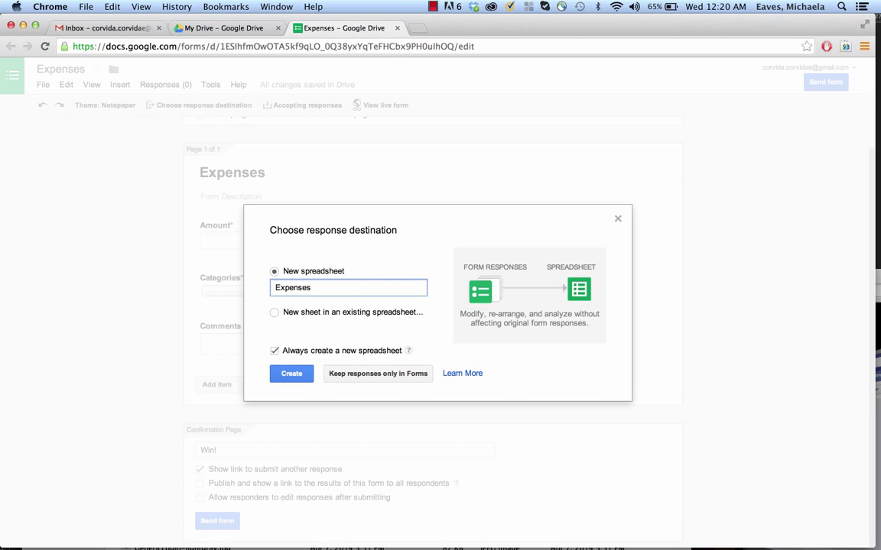
pyautogui.click(273, 353)
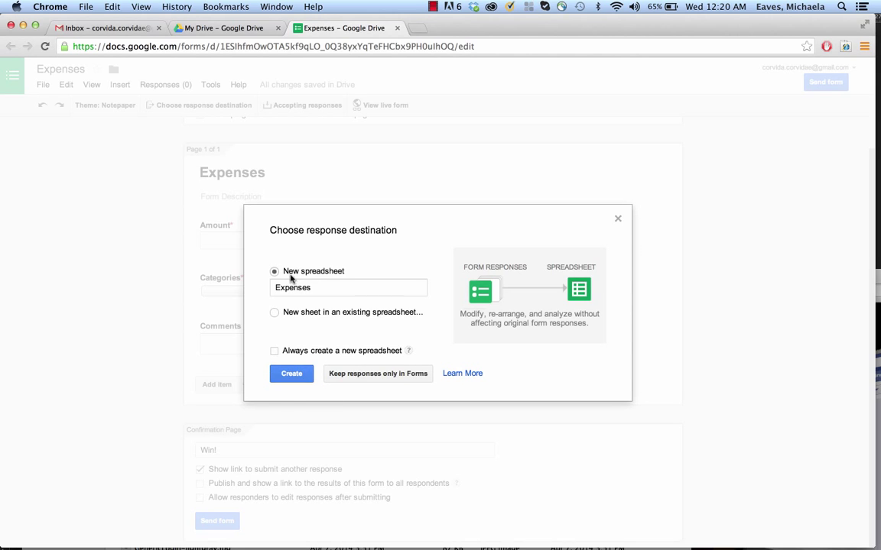
pyautogui.click(292, 375)
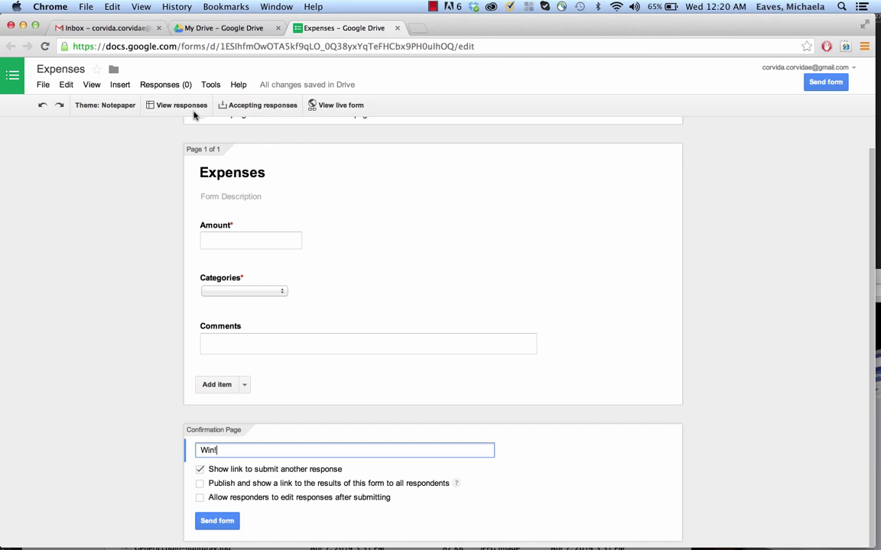
# On the live form, submit 20.99, Art -- Supplies, comment 'Dick Blick sale paint brush', then start another response.
pyautogui.click(341, 106)
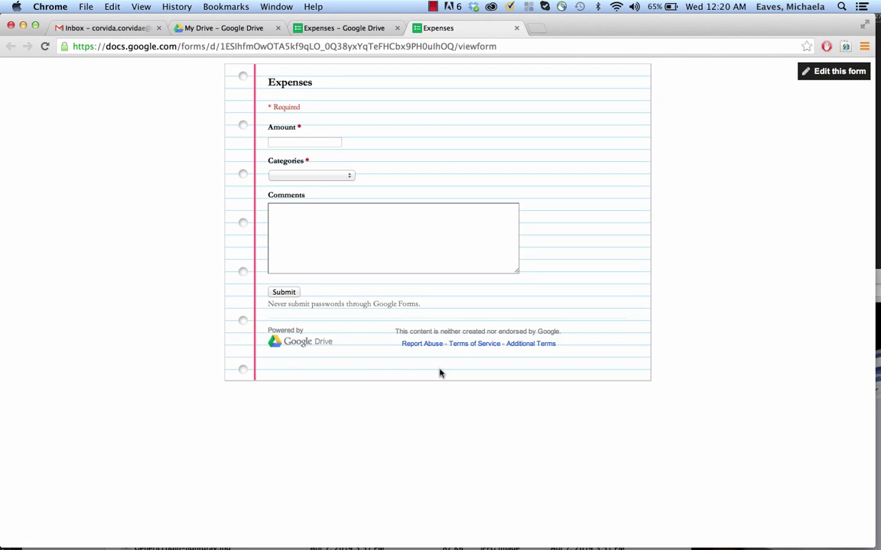
pyautogui.click(291, 140)
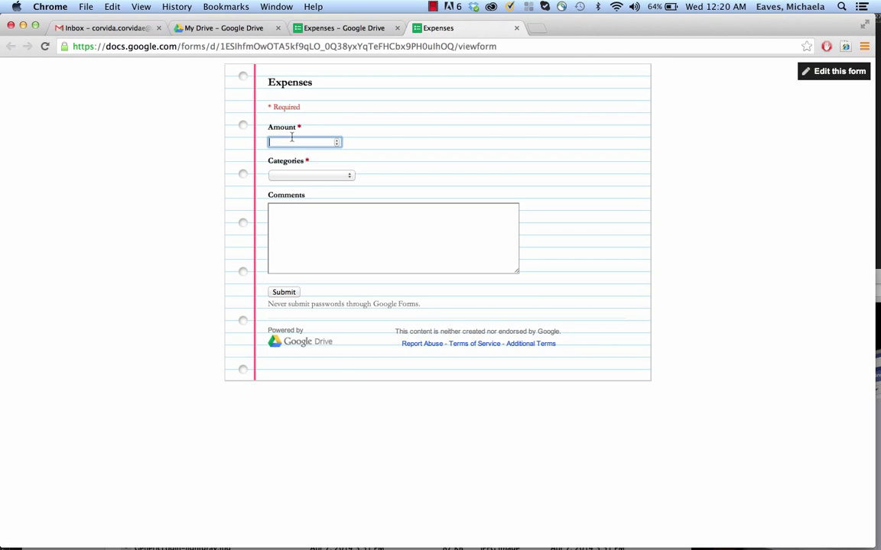
pyautogui.write('20.99')
pyautogui.click(305, 174)
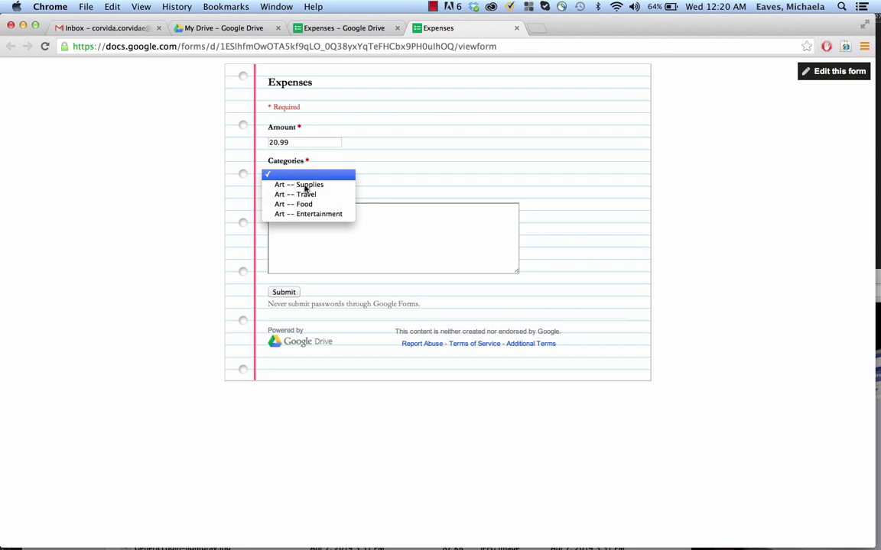
pyautogui.click(305, 188)
pyautogui.click(309, 224)
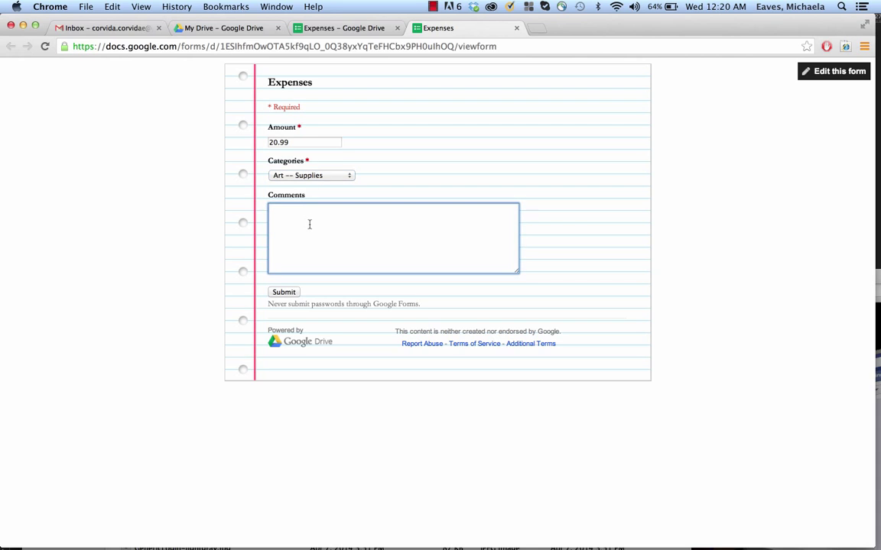
pyautogui.write('Dick Blick sale paint brush')
pyautogui.click(292, 294)
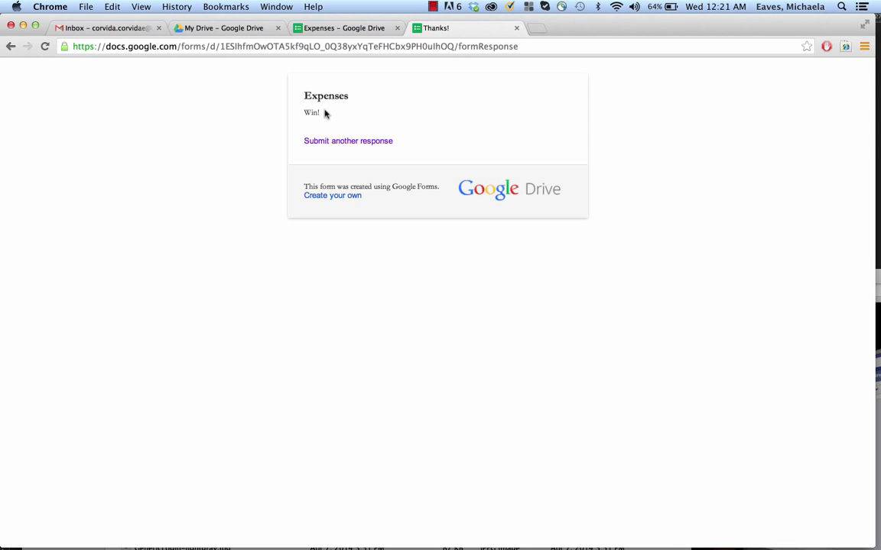
pyautogui.click(353, 143)
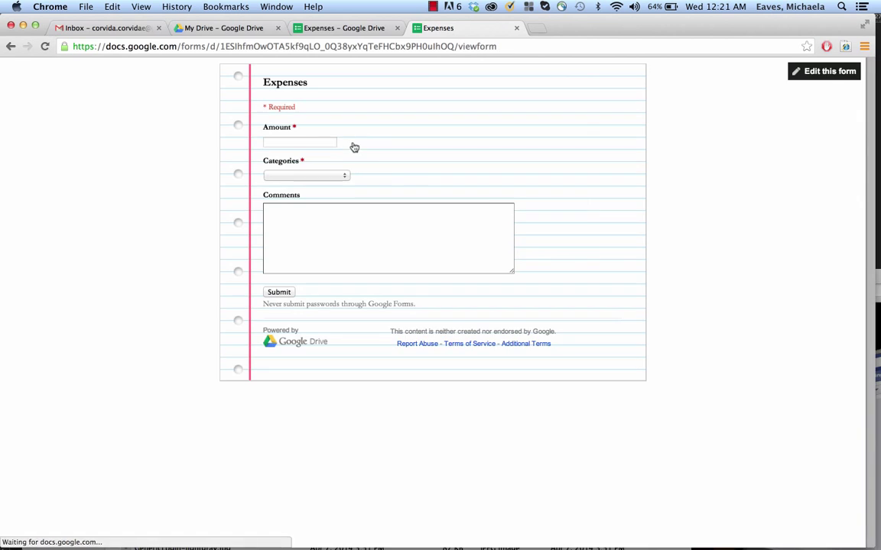
# Submit 50 under Art -- Travel with the comment 'cab to art opening'.
pyautogui.click(301, 143)
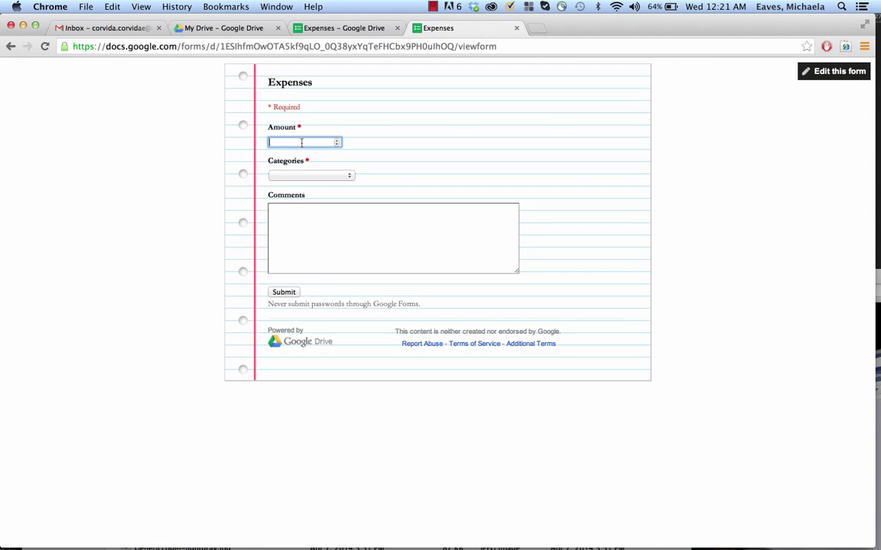
pyautogui.write('50')
pyautogui.click(302, 177)
pyautogui.click(303, 195)
pyautogui.click(305, 218)
pyautogui.write('cab to art ope')
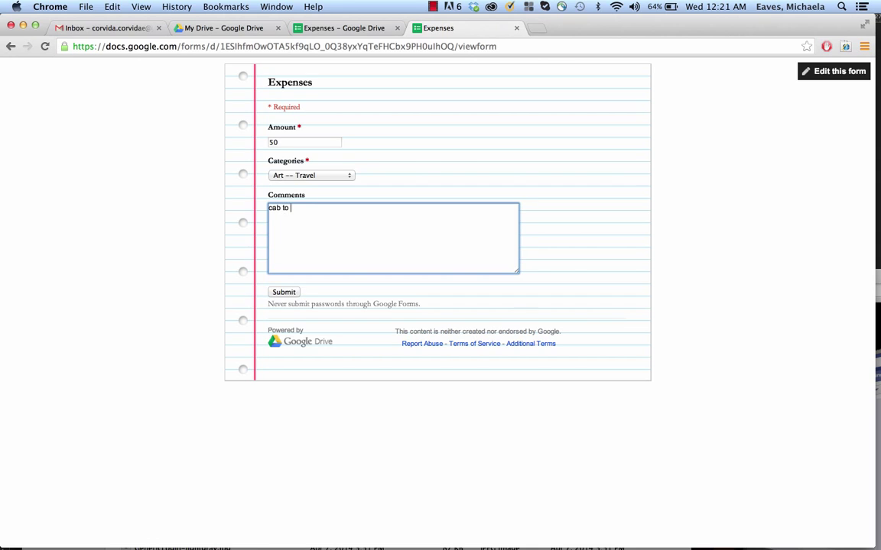
pyautogui.write('ning')
pyautogui.click(284, 292)
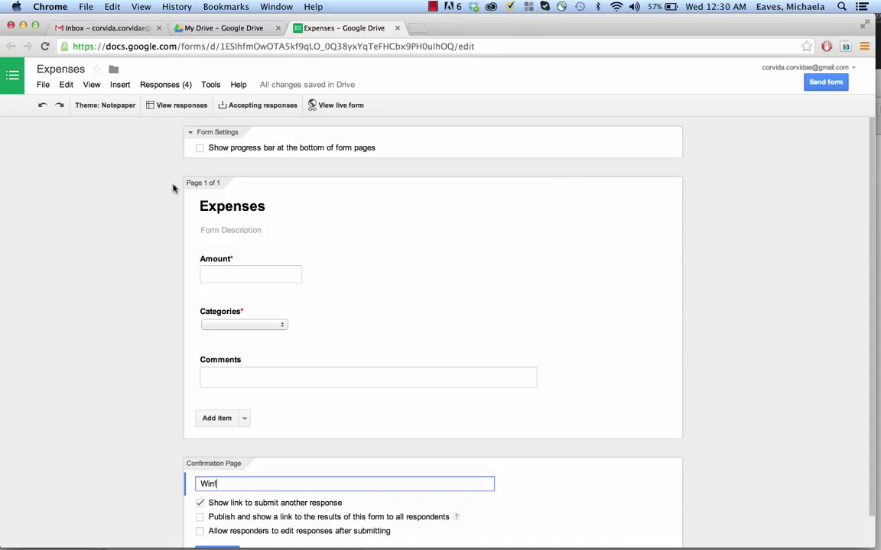
# Open the Expenses responses spreadsheet listing both test entries from the form editor.
pyautogui.click(168, 112)
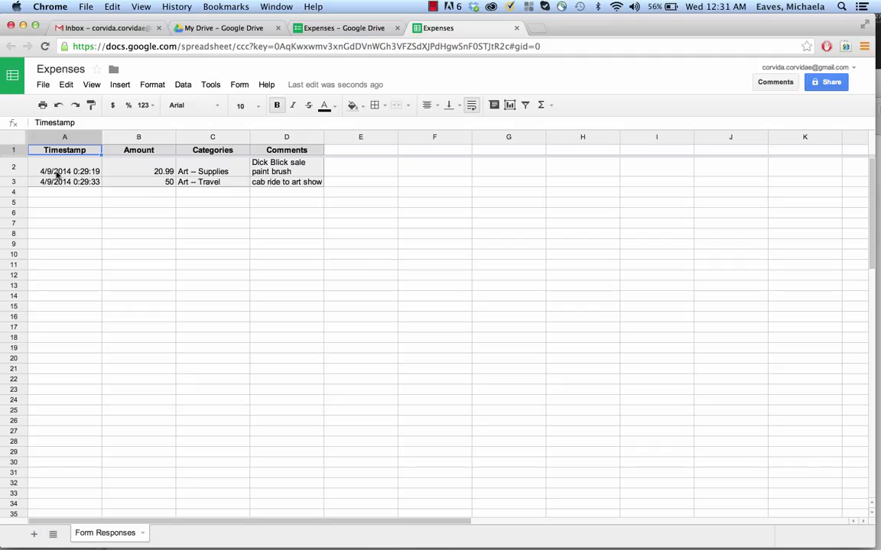
# Set cell A2's timestamp to 3/4/2014, then close the Sheets tab.
pyautogui.click(56, 174)
pyautogui.doubleClick(56, 174)
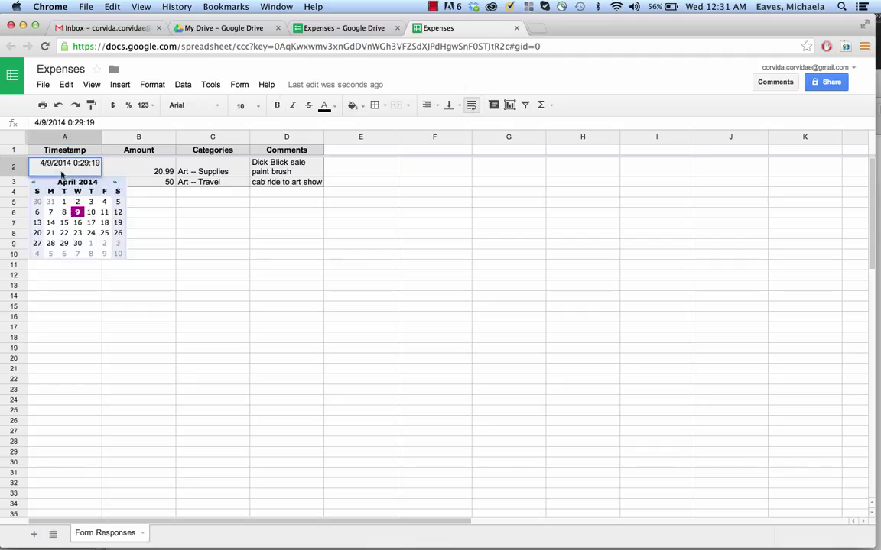
pyautogui.click(33, 182)
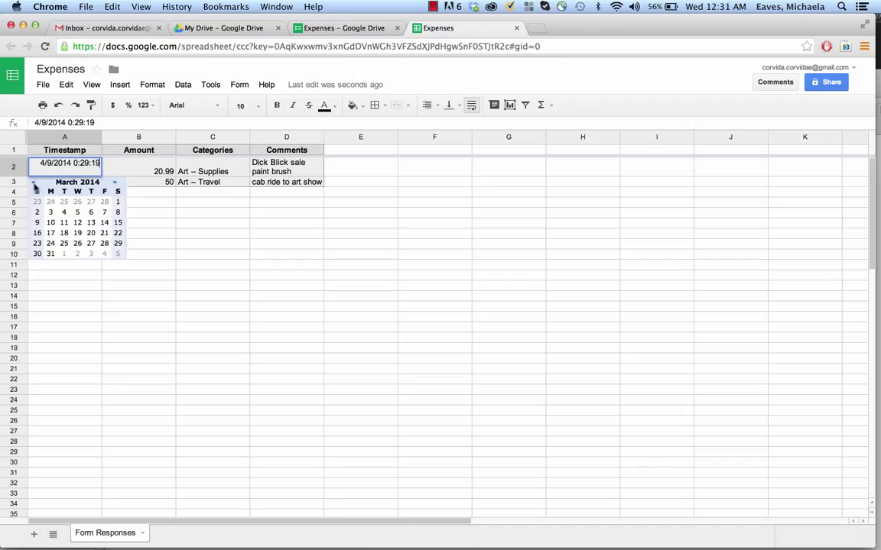
pyautogui.click(64, 212)
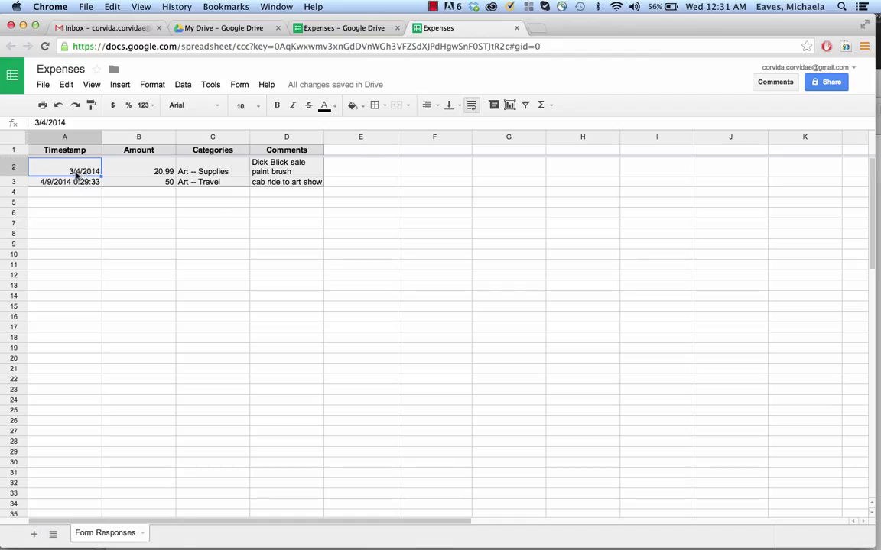
pyautogui.press('super+w')
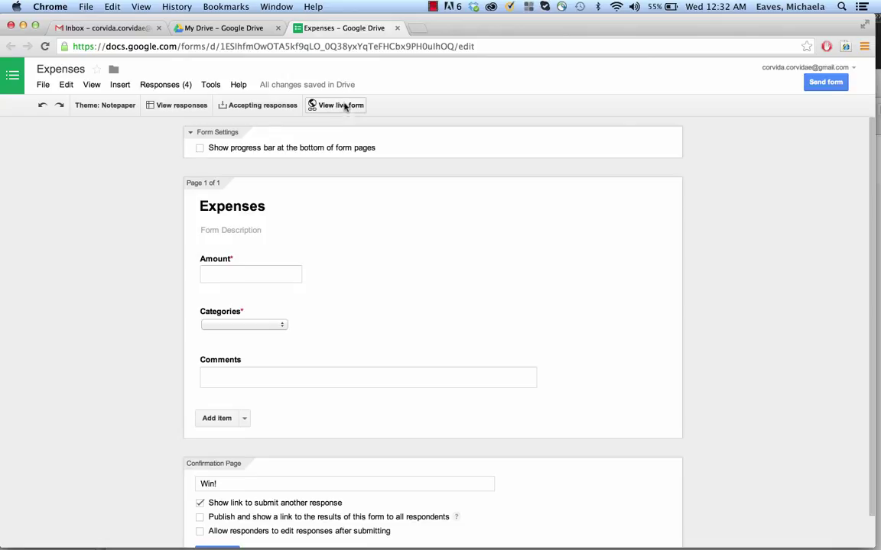
# Send the Expenses form by email to your own address from the autocomplete suggestions.
pyautogui.click(827, 83)
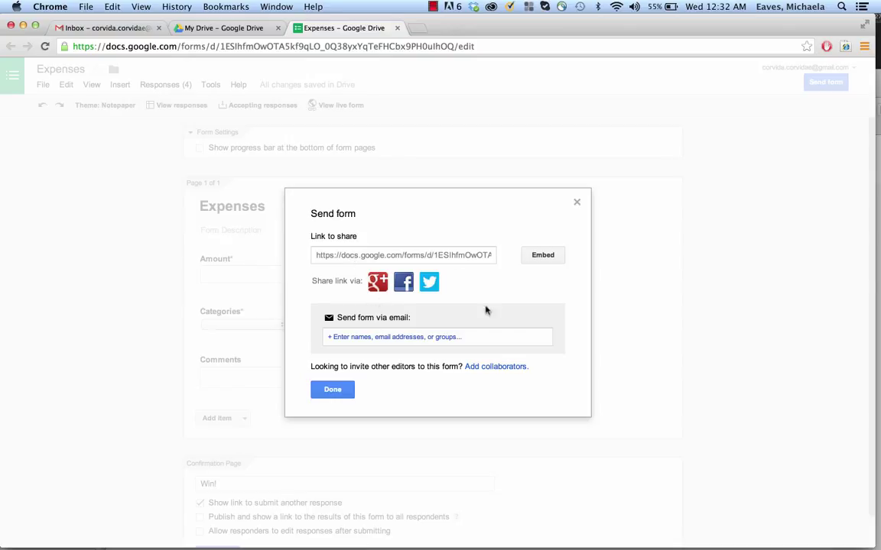
pyautogui.click(469, 337)
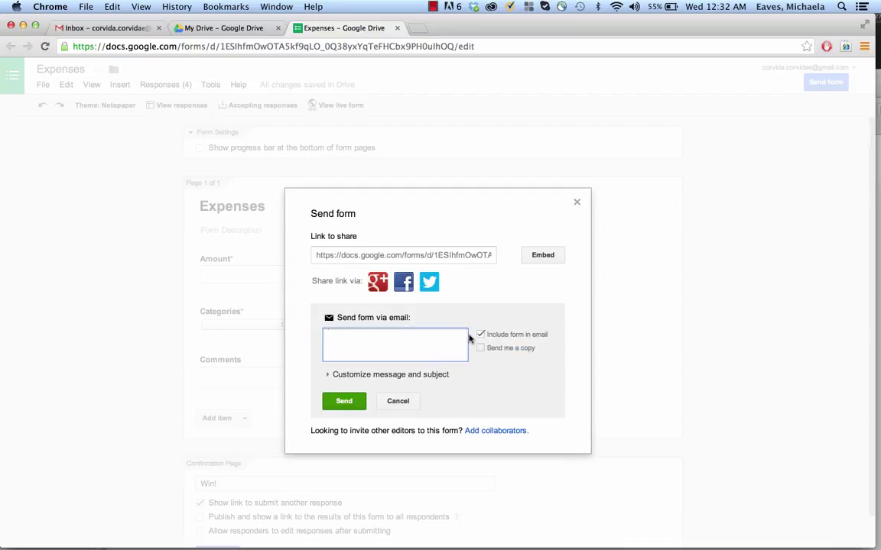
pyautogui.write('cor')
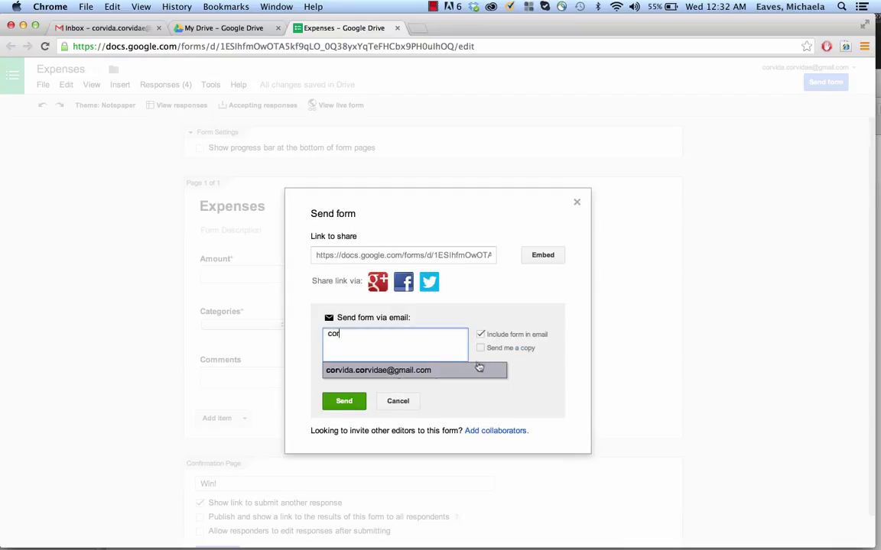
pyautogui.click(433, 373)
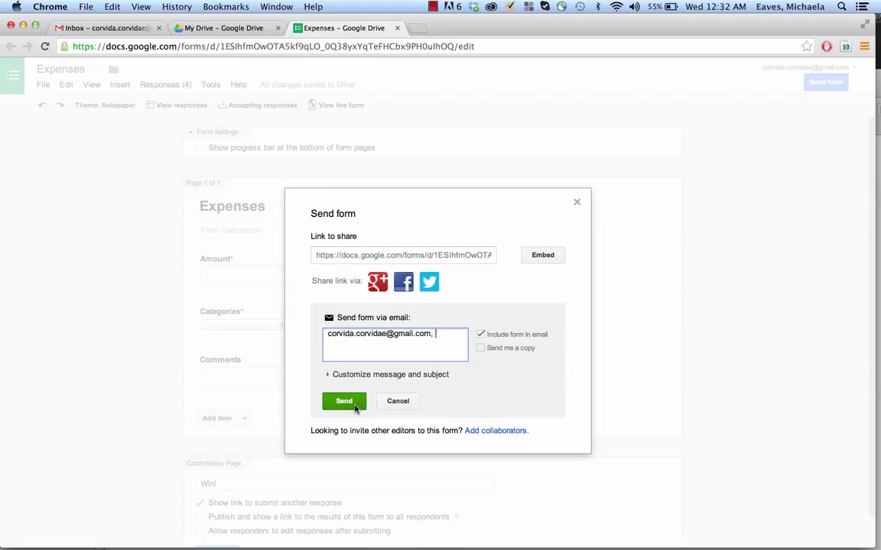
pyautogui.click(353, 404)
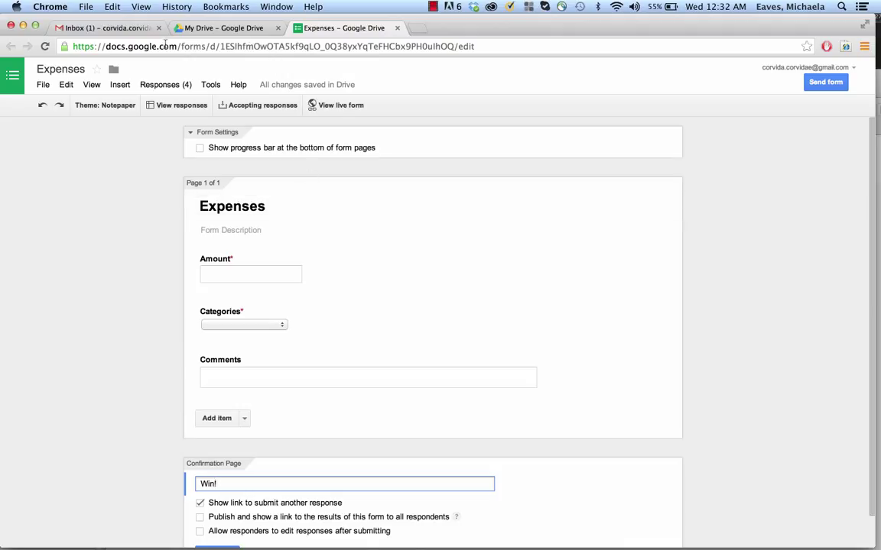
# Go from the form to Google Drive and launch Gmail from the Google apps grid.
pyautogui.click(11, 82)
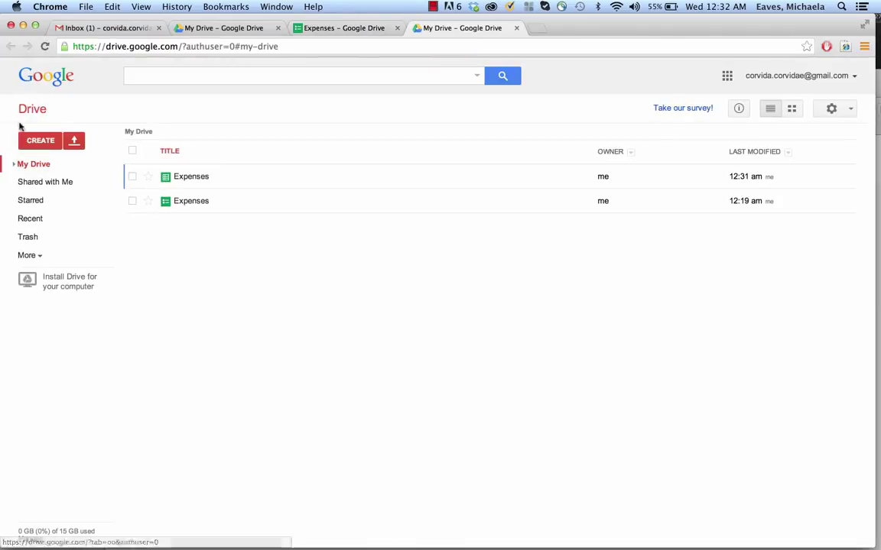
pyautogui.click(727, 75)
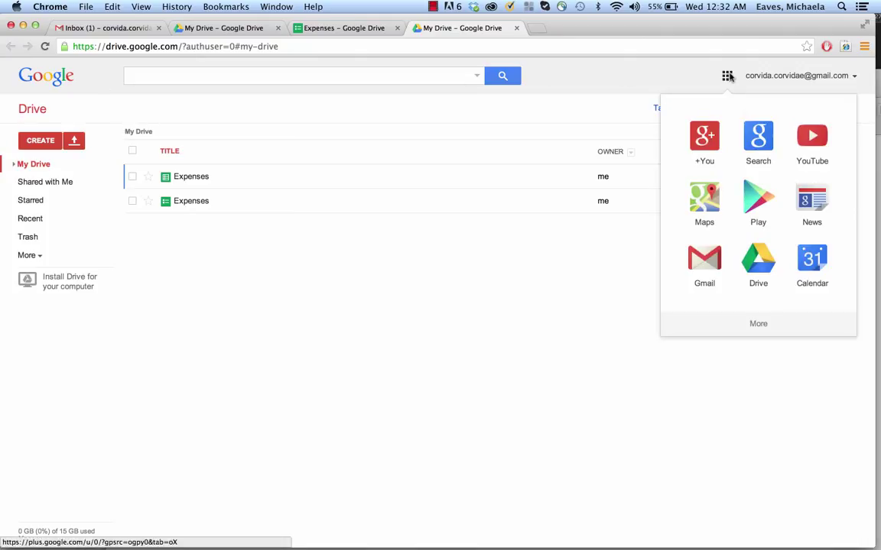
pyautogui.click(705, 258)
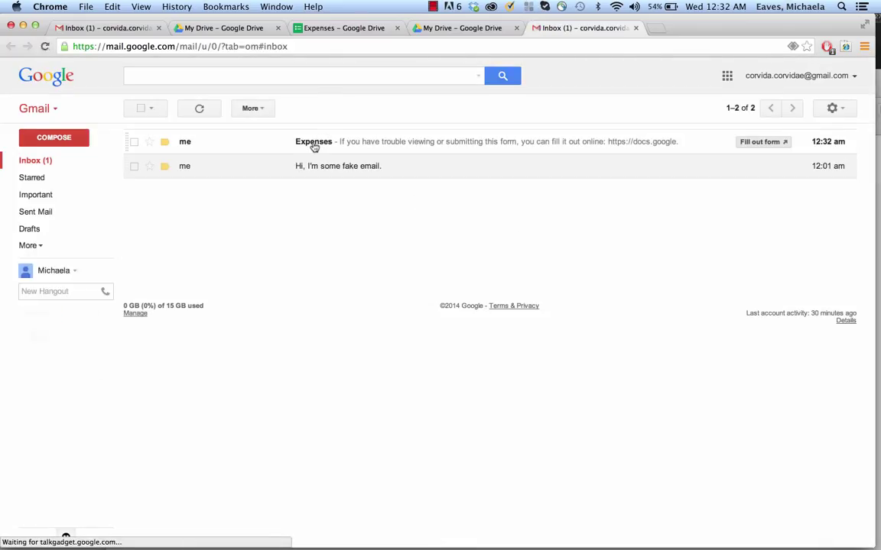
# Open the Expenses email showing the embedded Amount, Categories and Comments form.
pyautogui.click(314, 146)
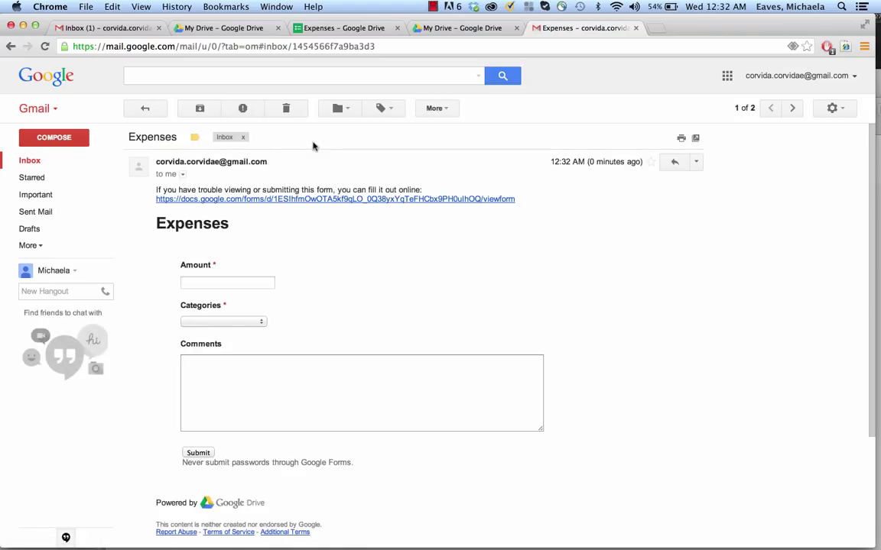